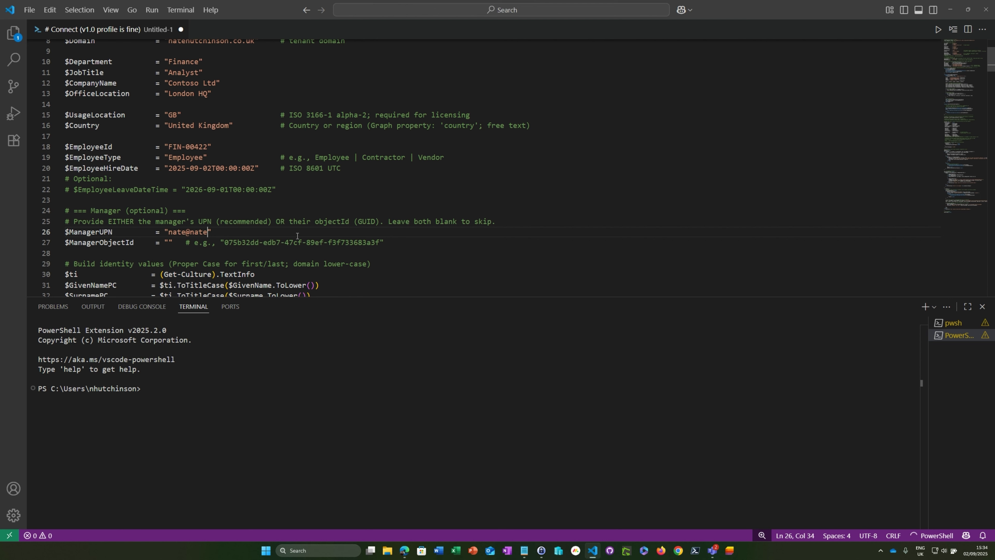
Complete the $ManagerUPN value with the rest of the manager's e-mail address, ending in .co.uk.
type(".co.uk")
Set $RevealTempToConsole to $true in the script's optional password handover section.
scroll(520, 212, "down", 5)
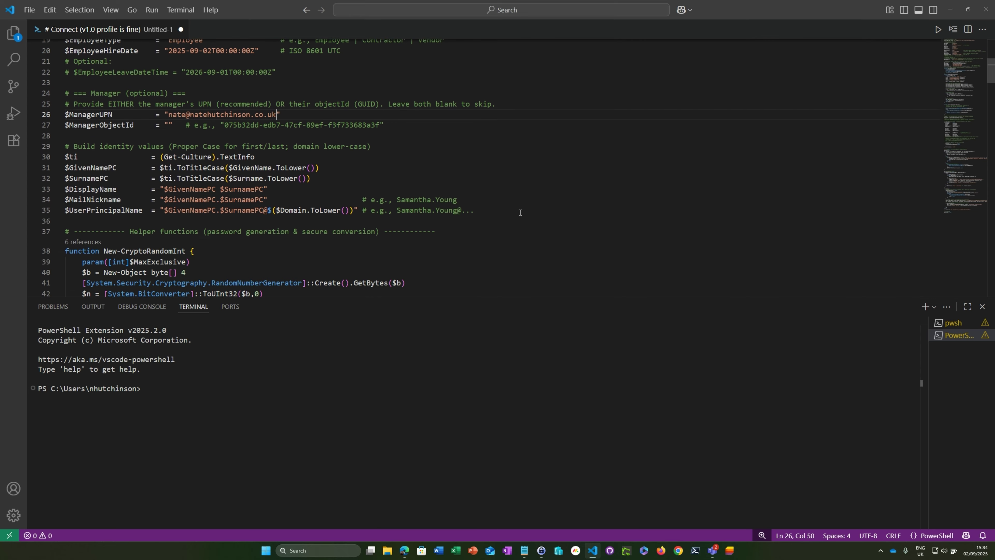
scroll(520, 212, "down", 12)
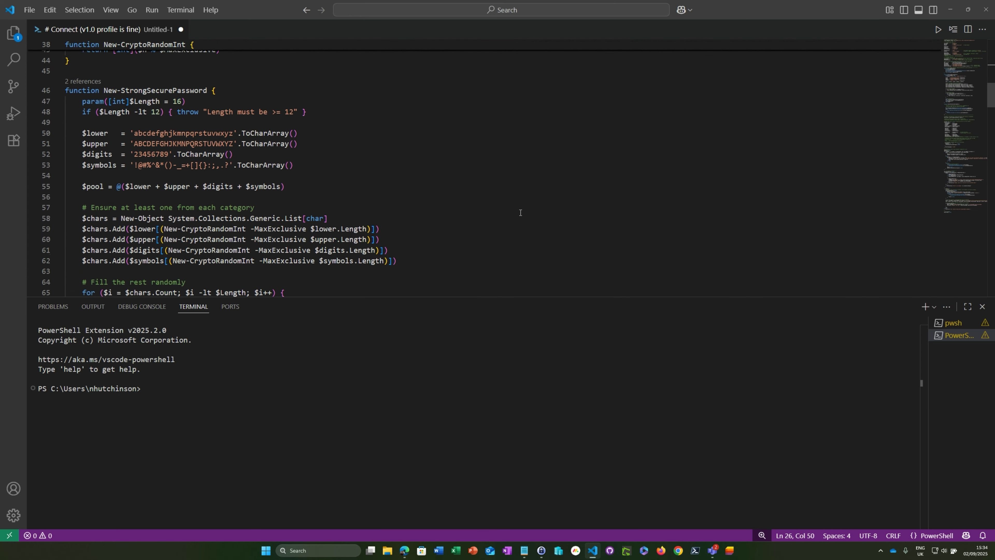
scroll(520, 212, "down", 20)
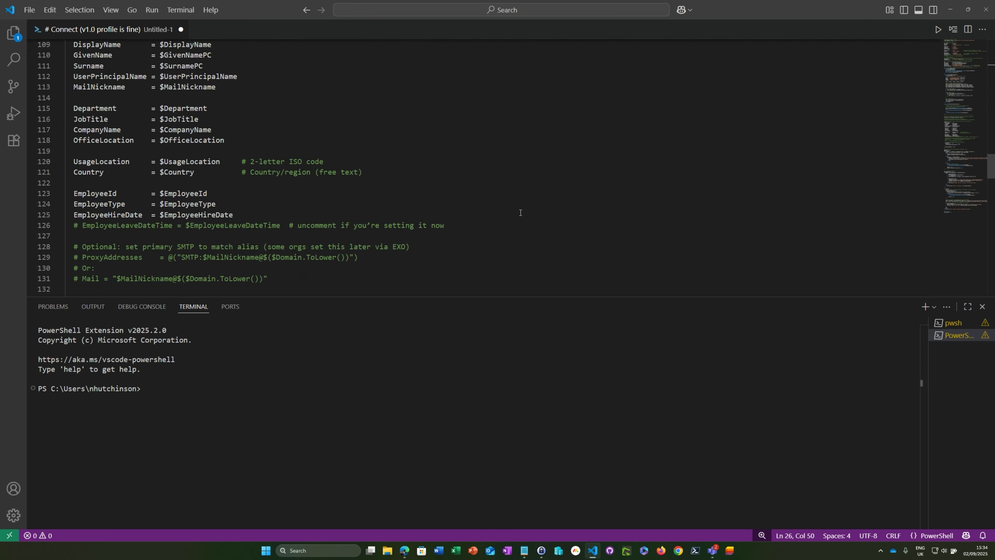
scroll(520, 213, "down", 6)
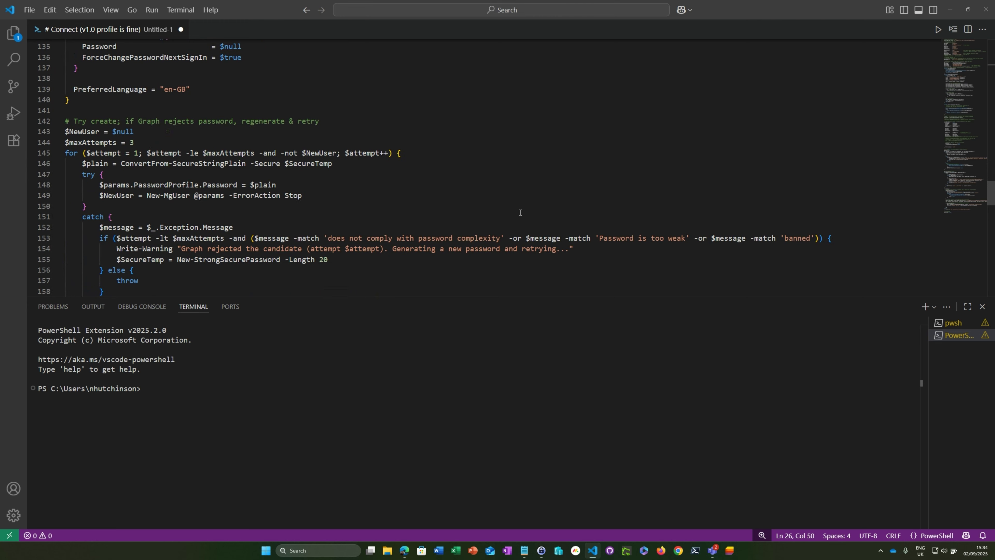
scroll(520, 213, "down", 18)
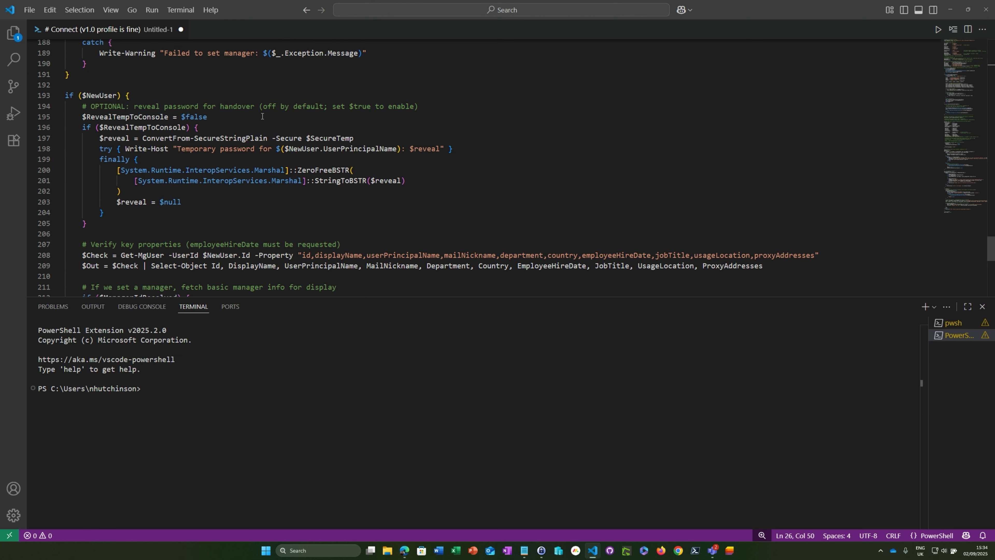
left_click(218, 120)
key("BackSpace")
key("BackSpace")
key("BackSpace")
key("BackSpace")
key("BackSpace")
type("true")
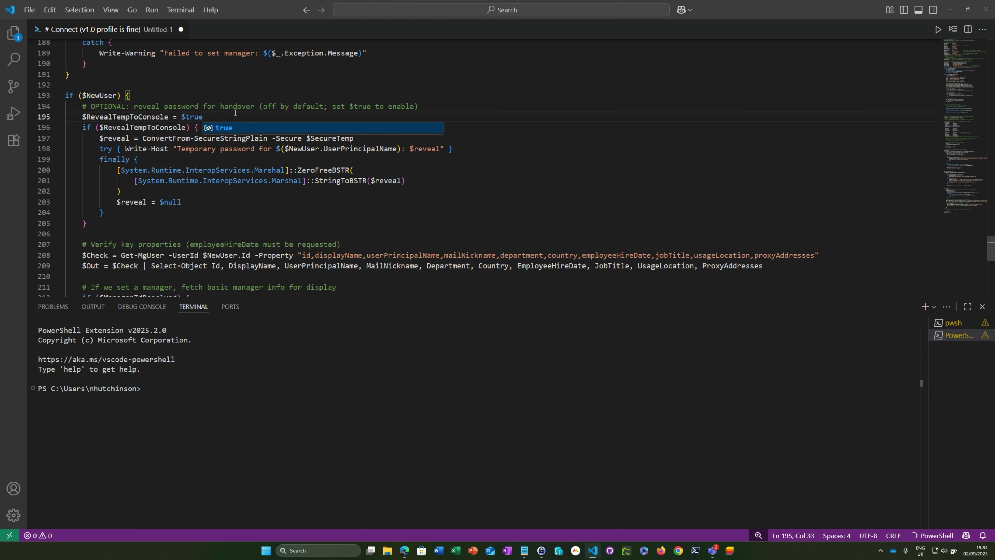
left_click(485, 182)
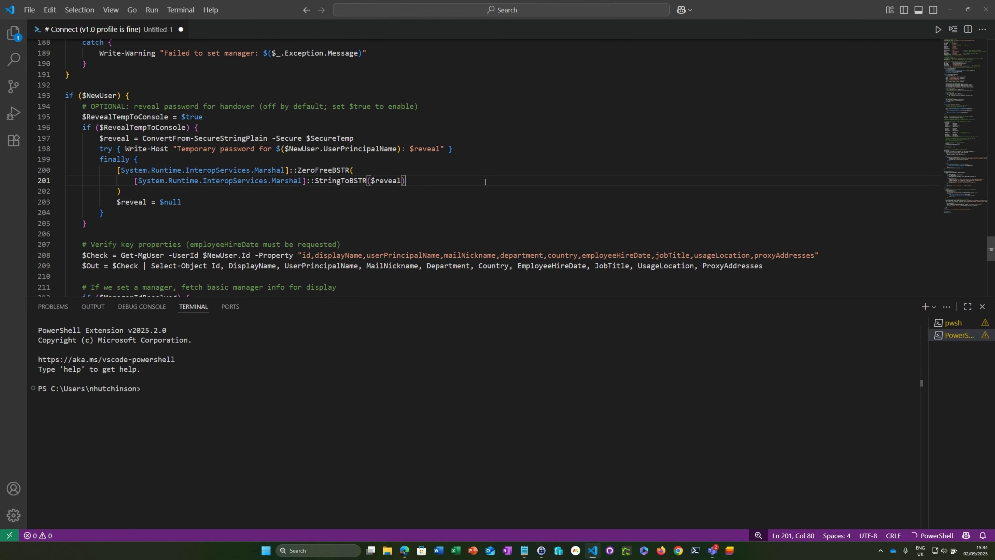
Select the entire user-creation script and run it in the PowerShell terminal.
scroll(485, 182, "down", 6)
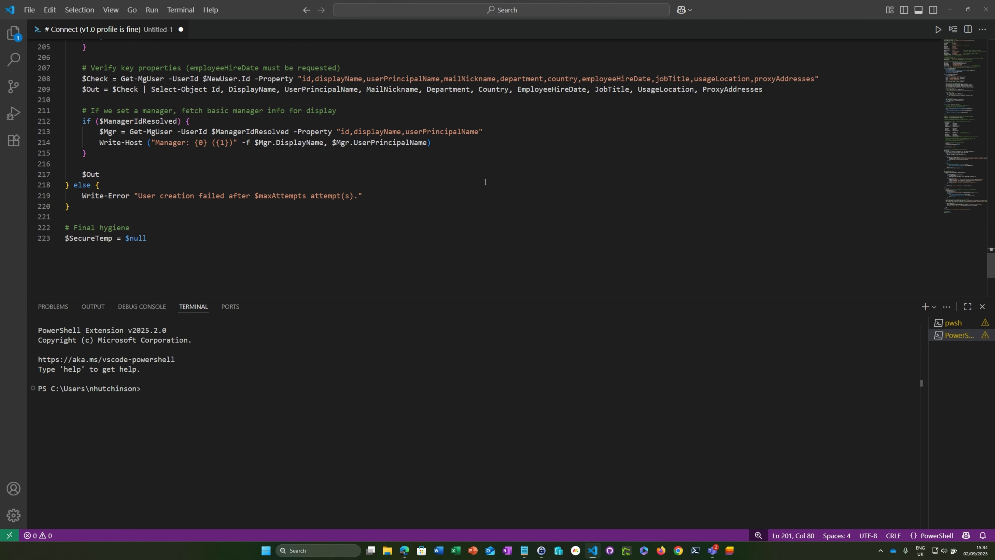
scroll(485, 182, "down", 2)
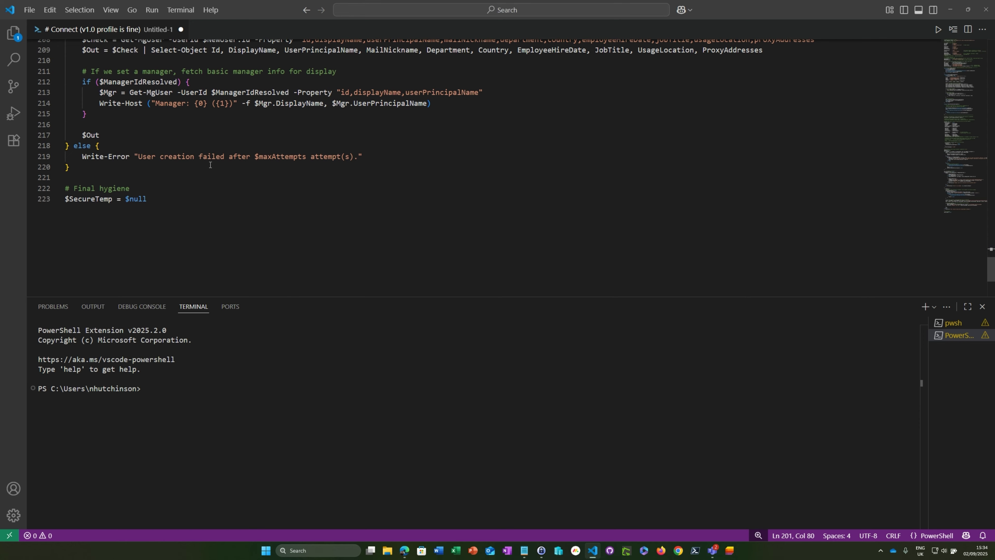
scroll(210, 188, "up", 20)
scroll(210, 189, "up", 20)
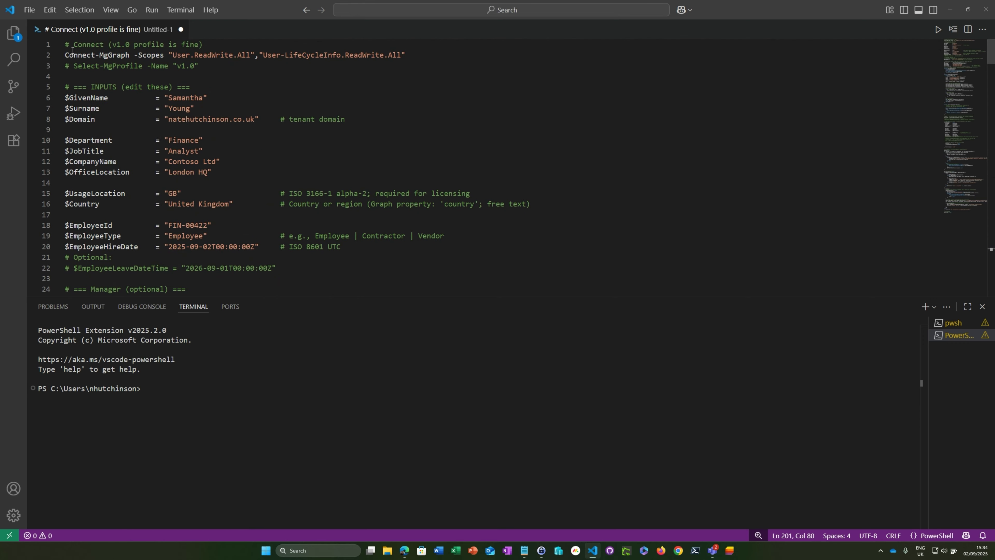
left_click(96, 52)
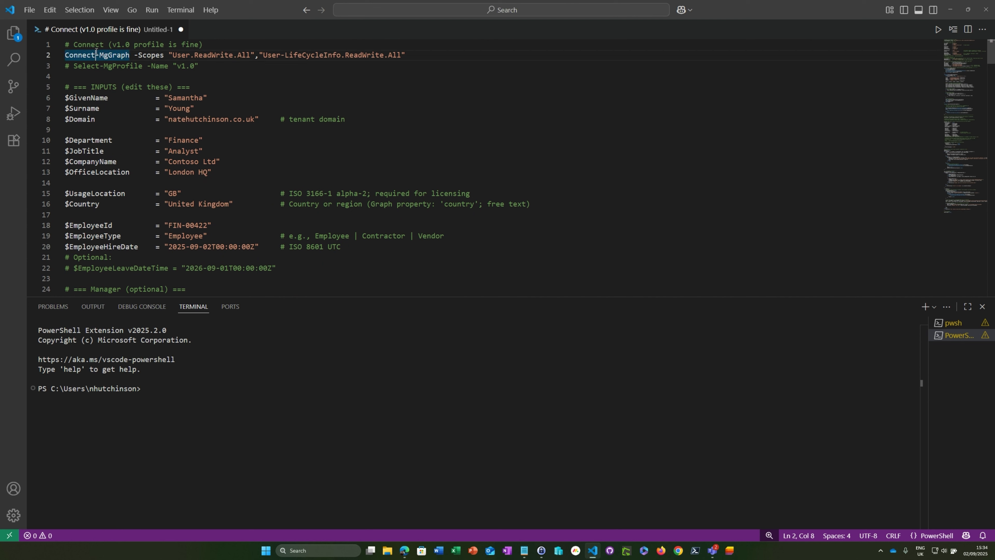
key("ctrl+a")
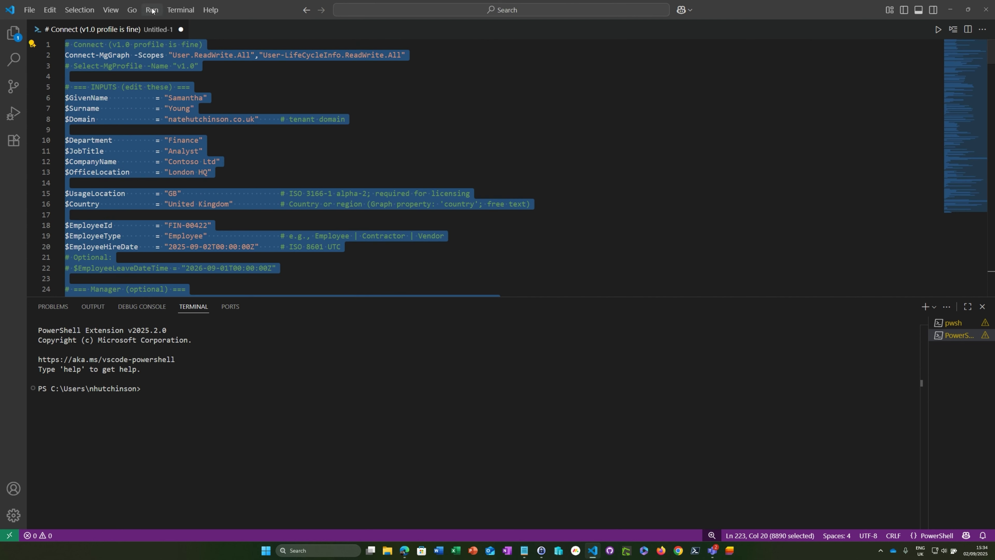
right_click(150, 64)
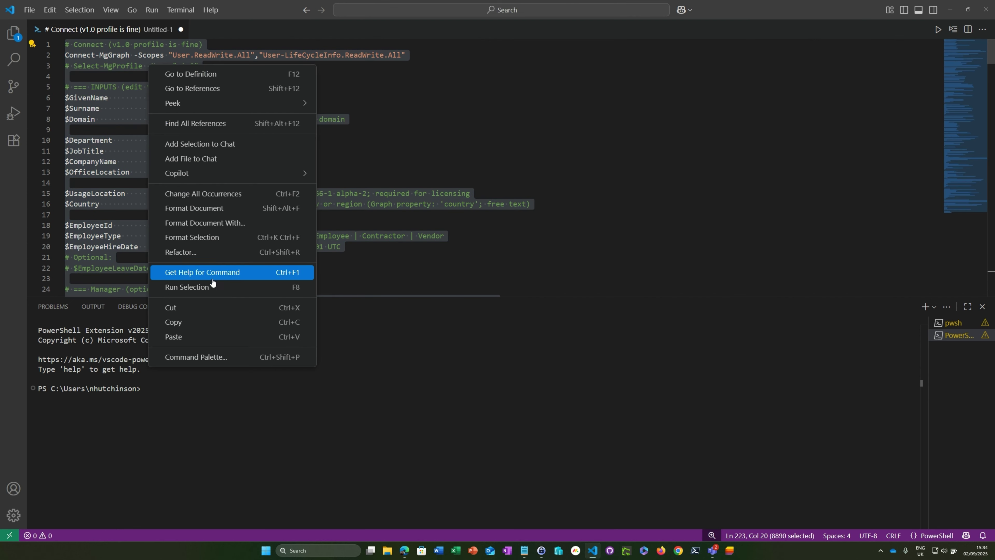
left_click(223, 290)
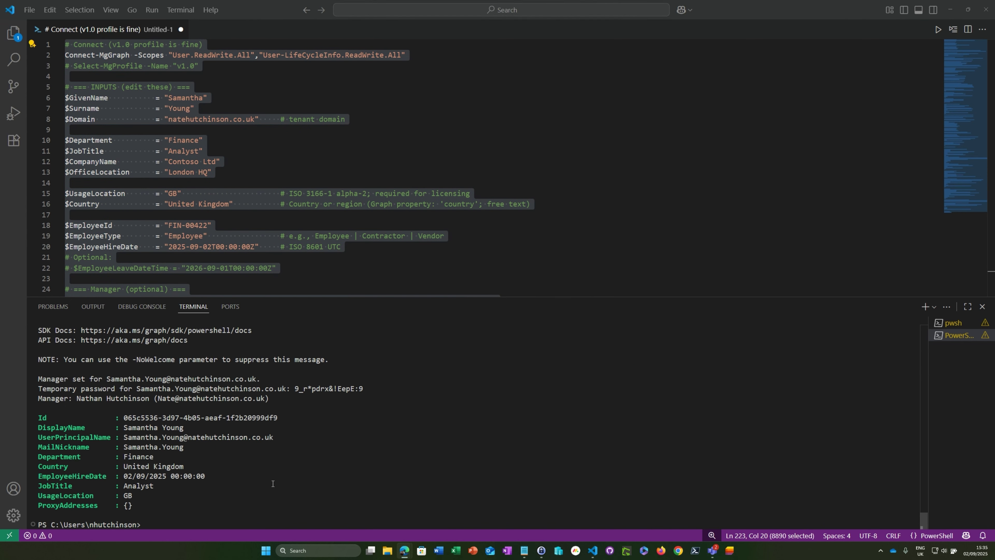
left_click(198, 410)
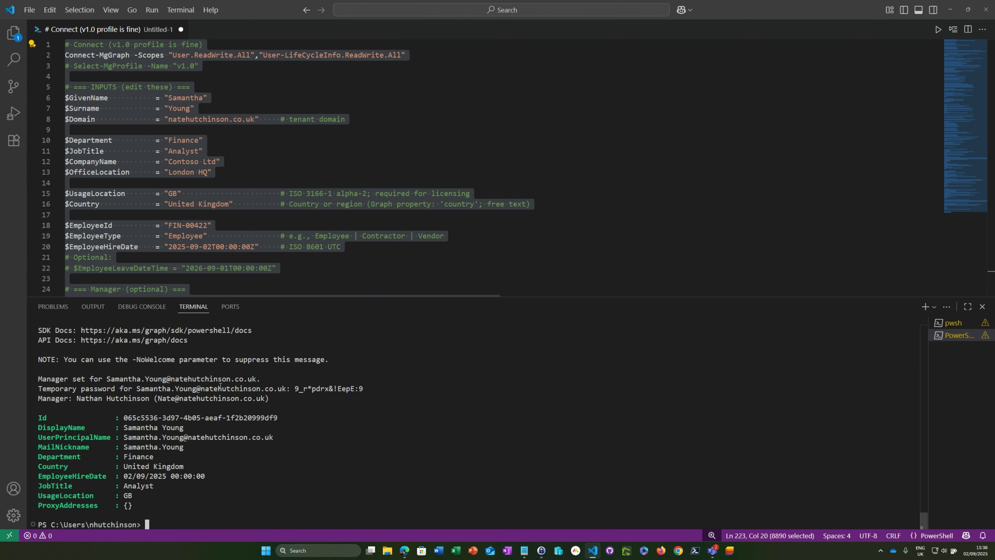
Switch to the Azure portal, search all groups for "sg-", and view the members of SG-Dynamic-Users-FinanceNewStarters.
left_click(950, 10)
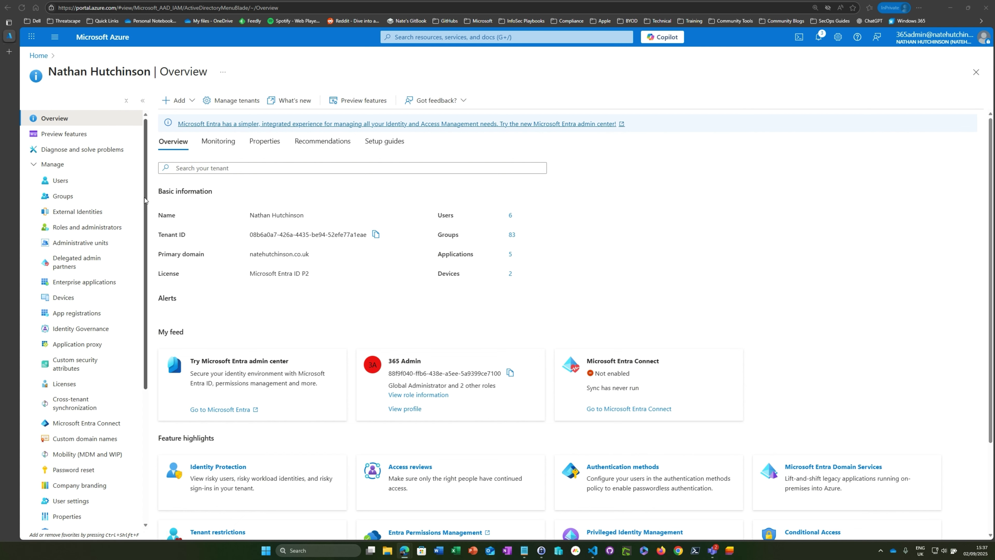
left_click(93, 196)
left_click(94, 135)
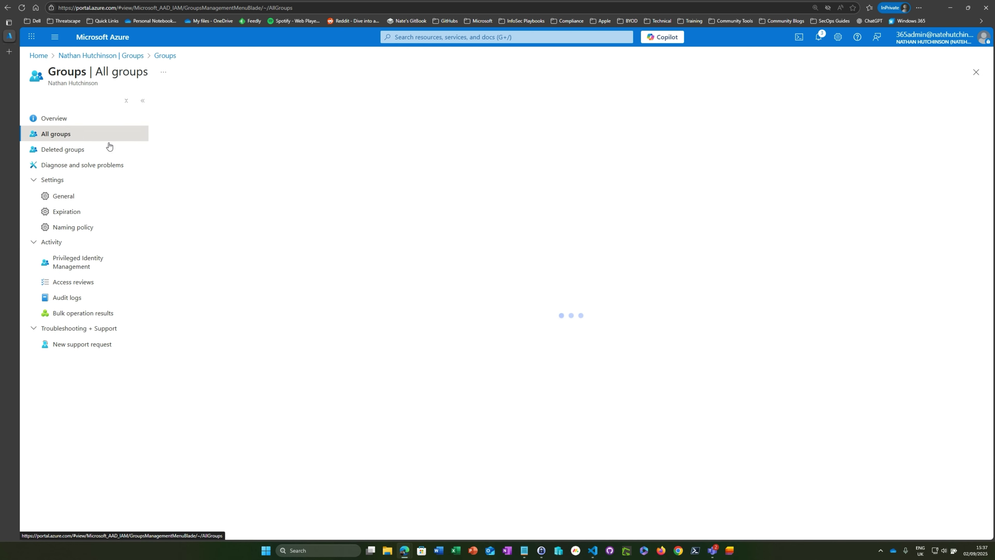
left_click(240, 143)
type("sg-")
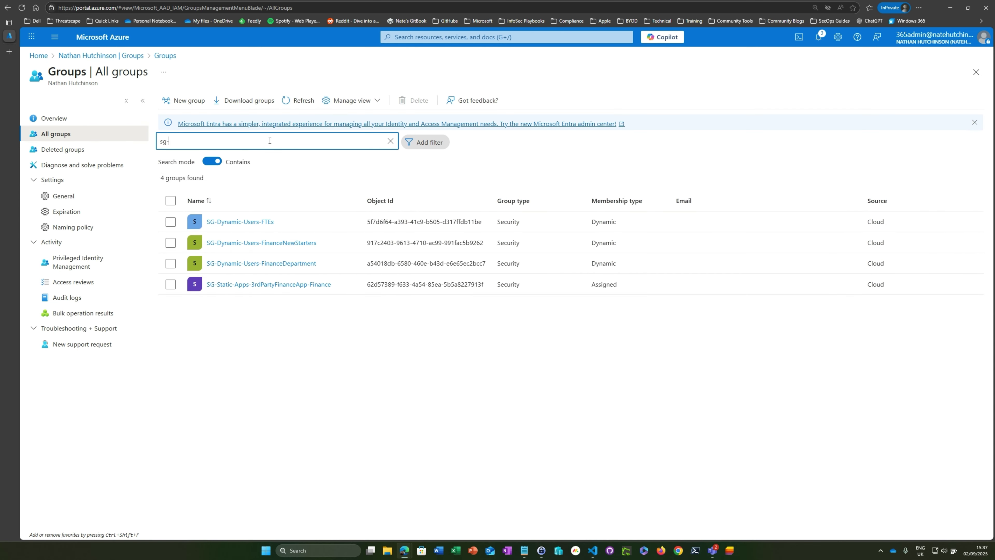
left_click(303, 243)
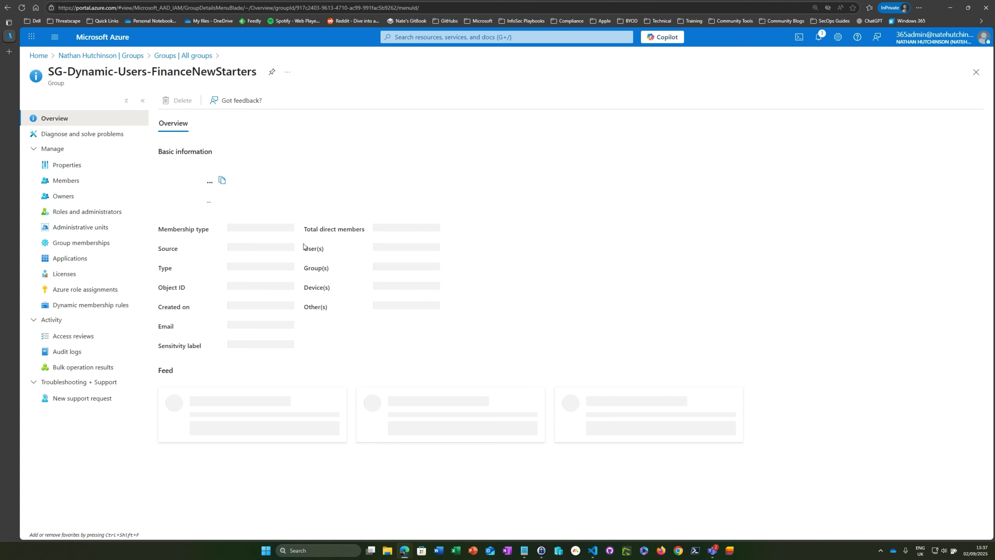
left_click(66, 180)
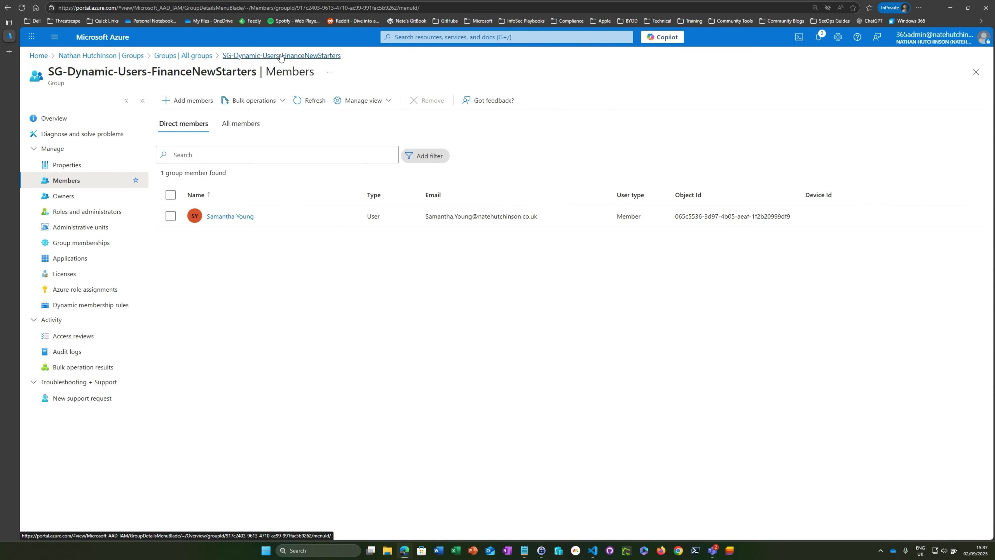
Open the "Finance Team - Welcome Email and Onboarding" workflow under Identity Governance lifecycle workflows.
left_click(184, 56)
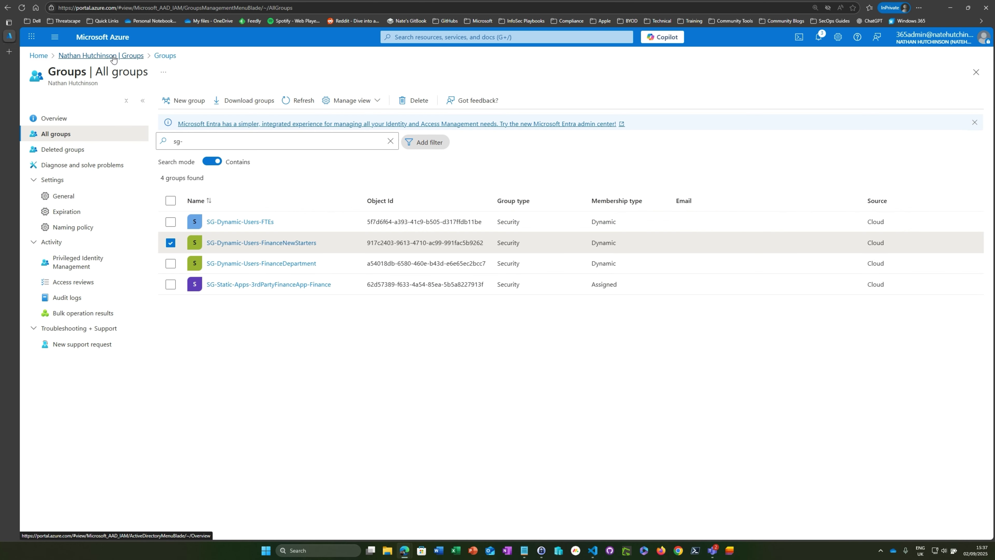
left_click(113, 56)
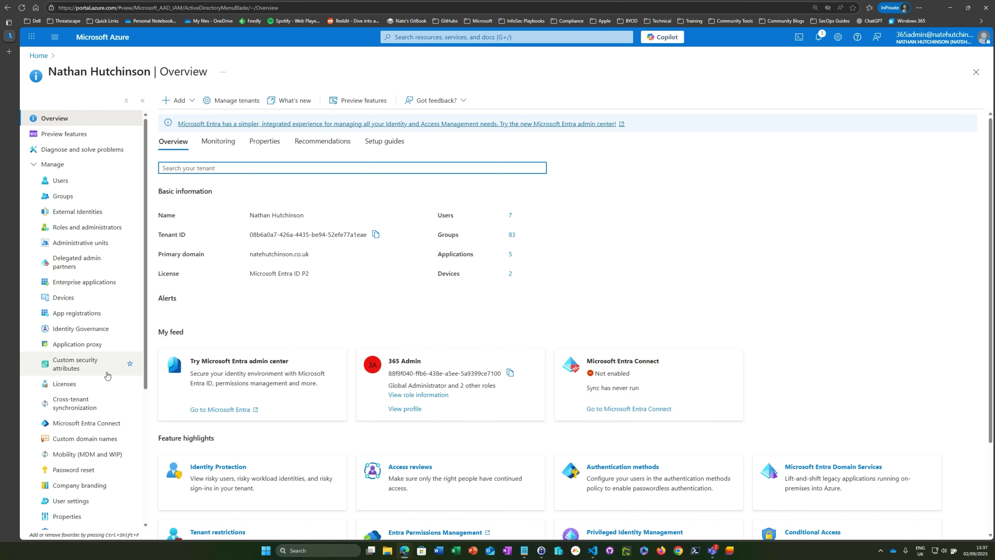
left_click(80, 329)
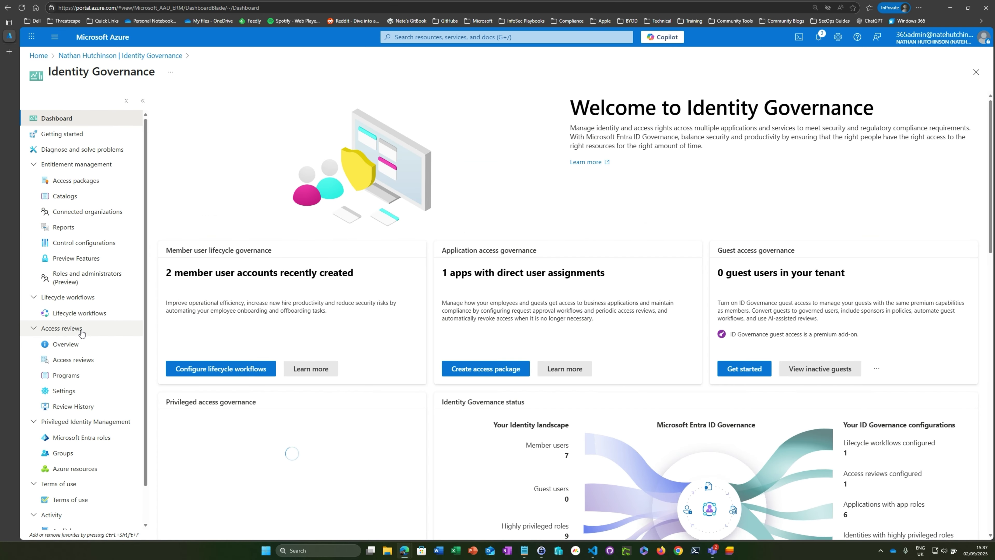
left_click(82, 319)
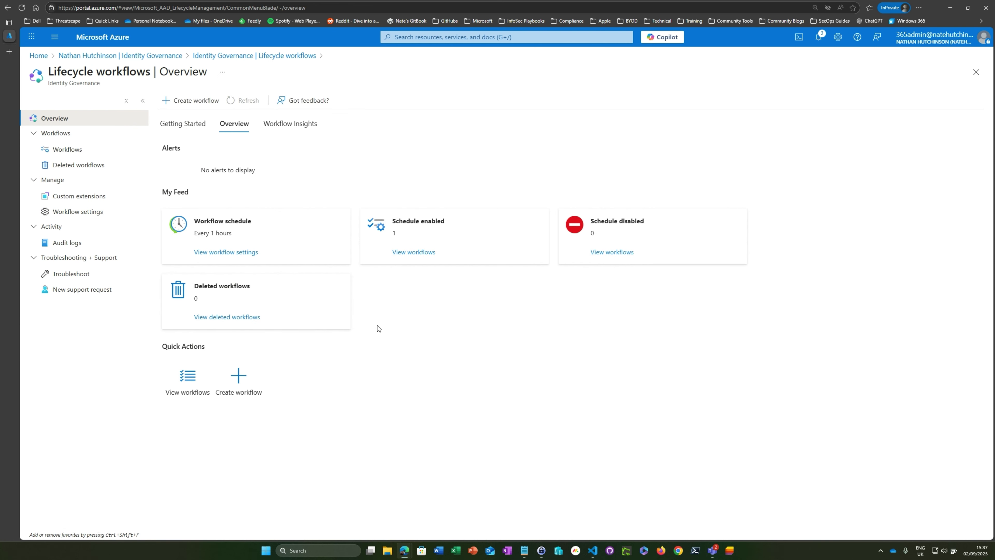
left_click(46, 149)
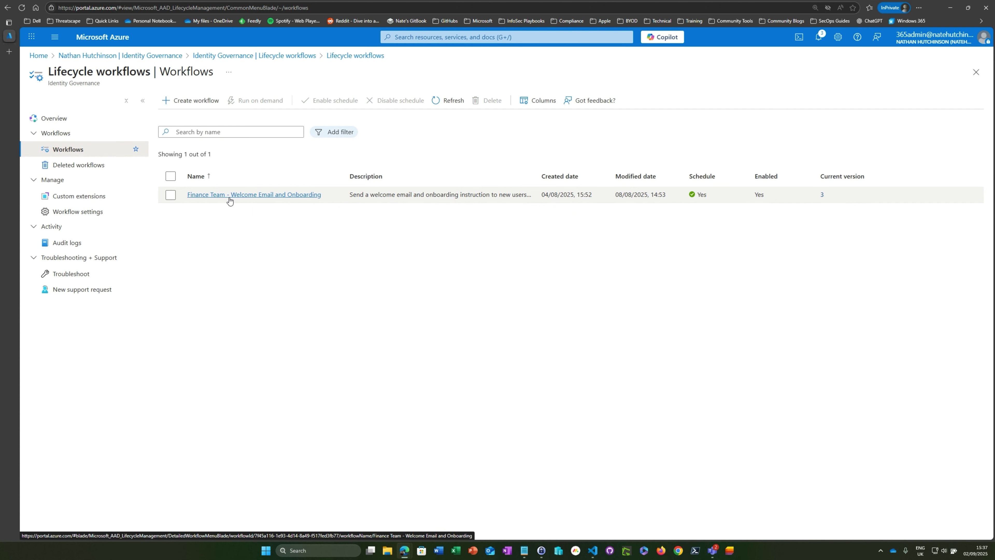
left_click(252, 195)
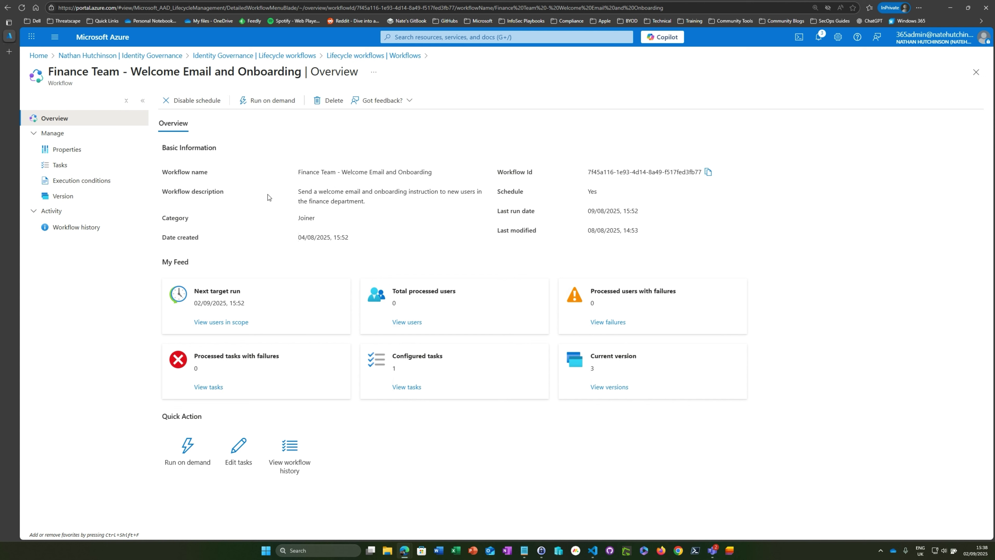
Examine the trigger details and scope details in the workflow's execution conditions.
left_click(72, 180)
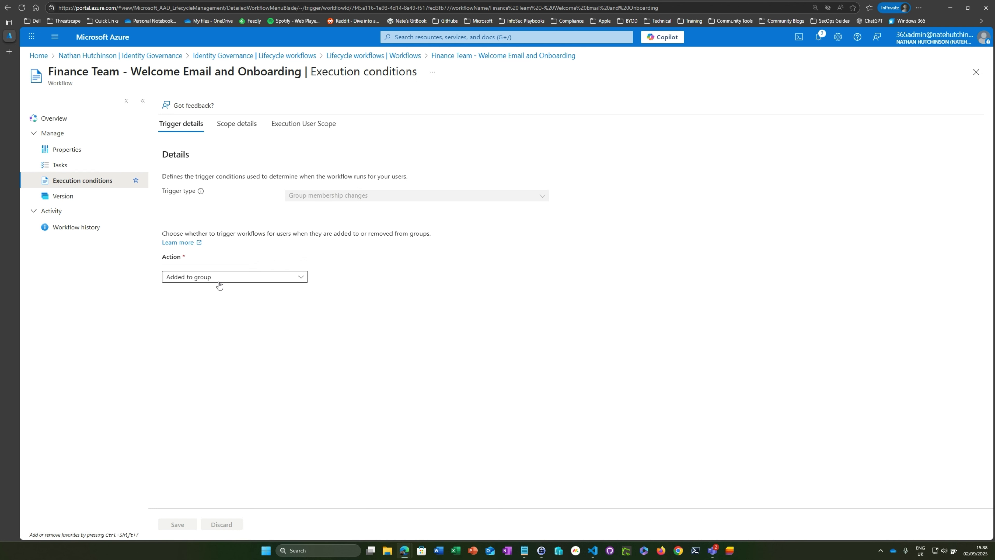
left_click(238, 130)
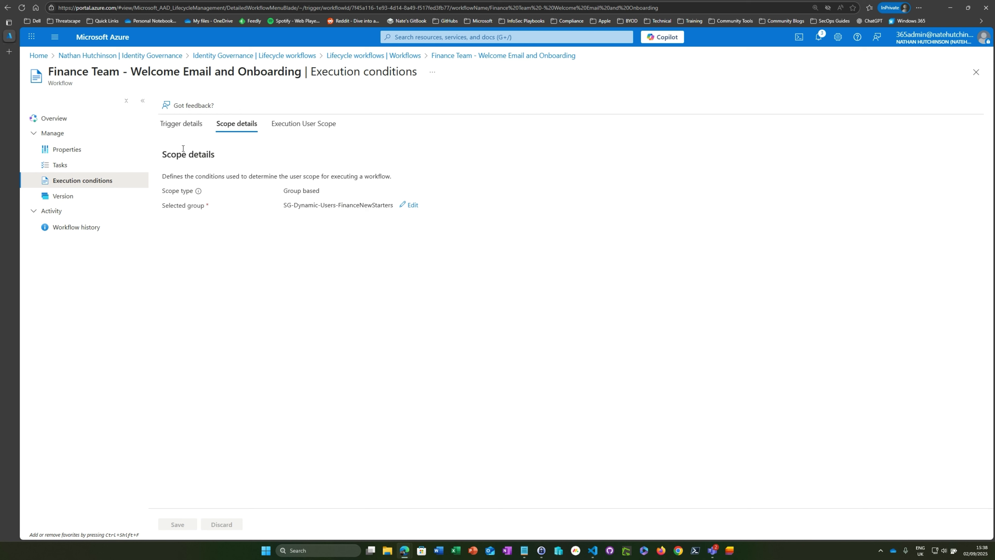
Review the basic settings and email customization of the workflow's Send Welcome email task, and close its details.
left_click(74, 151)
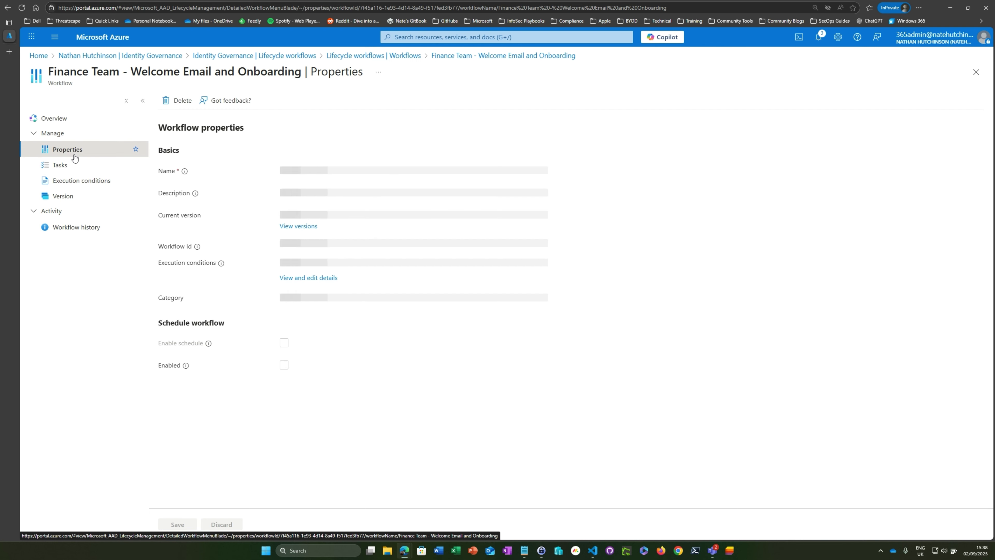
left_click(75, 172)
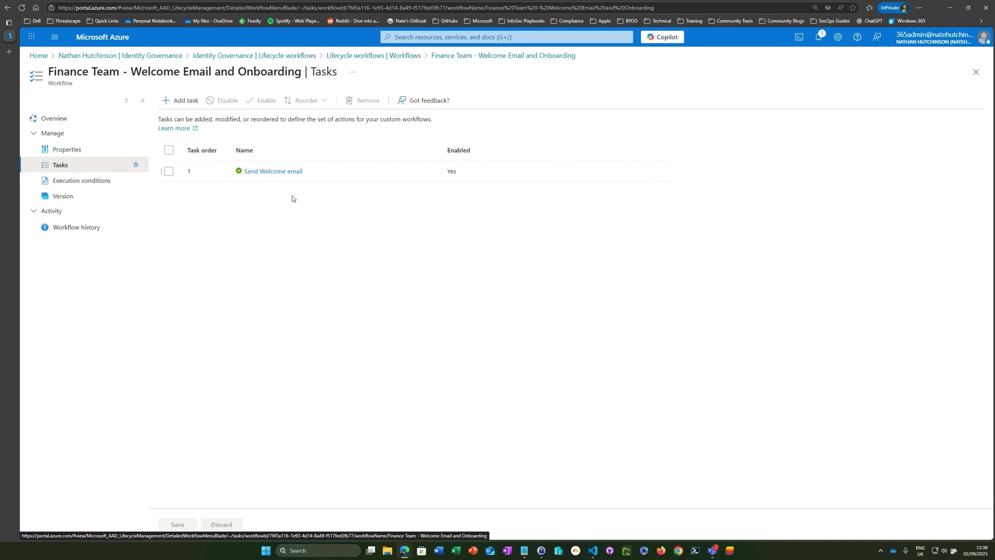
left_click(287, 172)
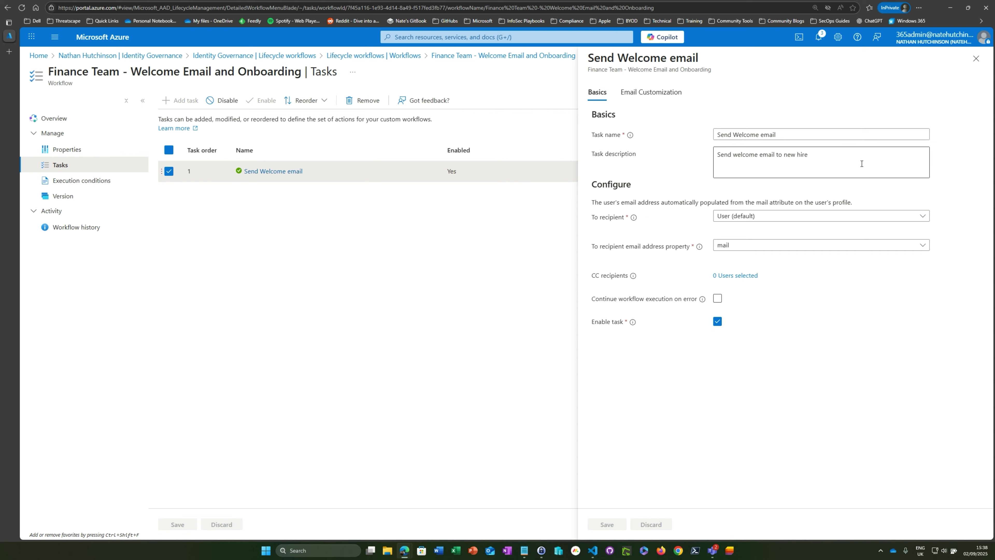
left_click(626, 96)
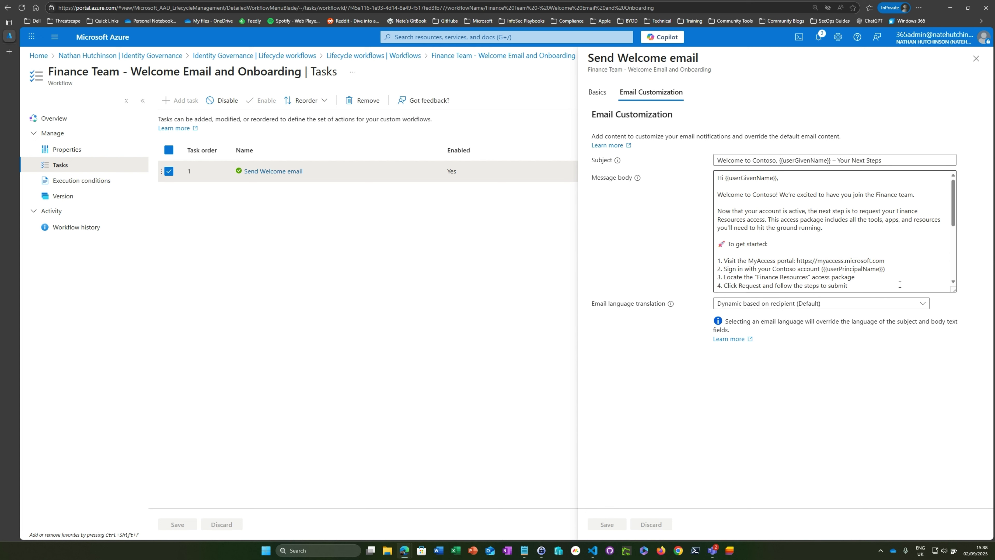
left_click(596, 92)
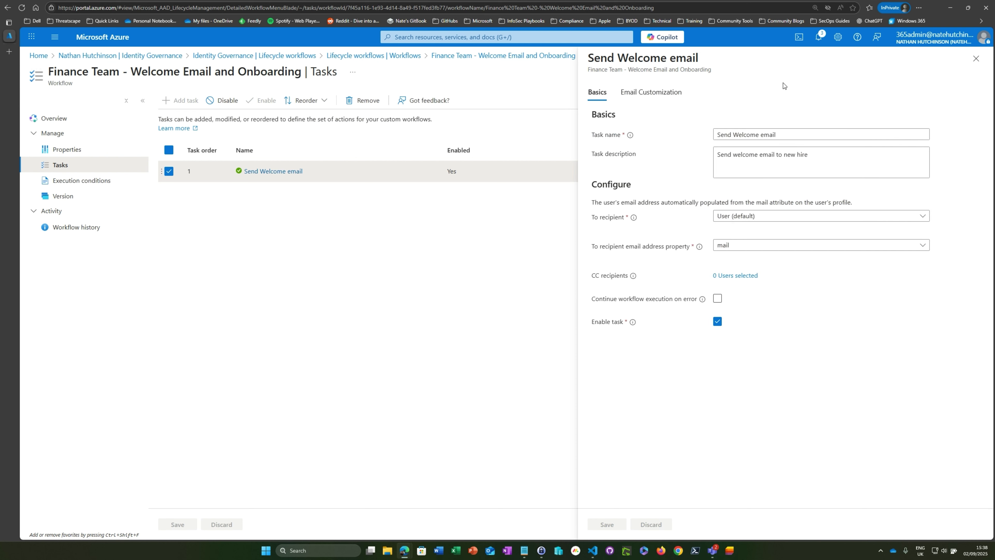
left_click(975, 58)
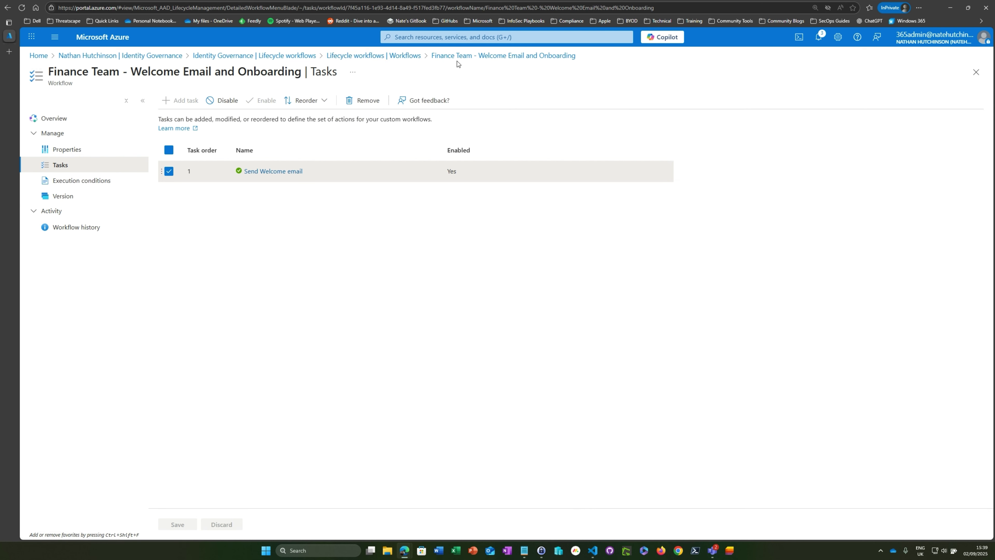
Return to the workflow's overview and highlight the time of its next target run.
left_click(35, 118)
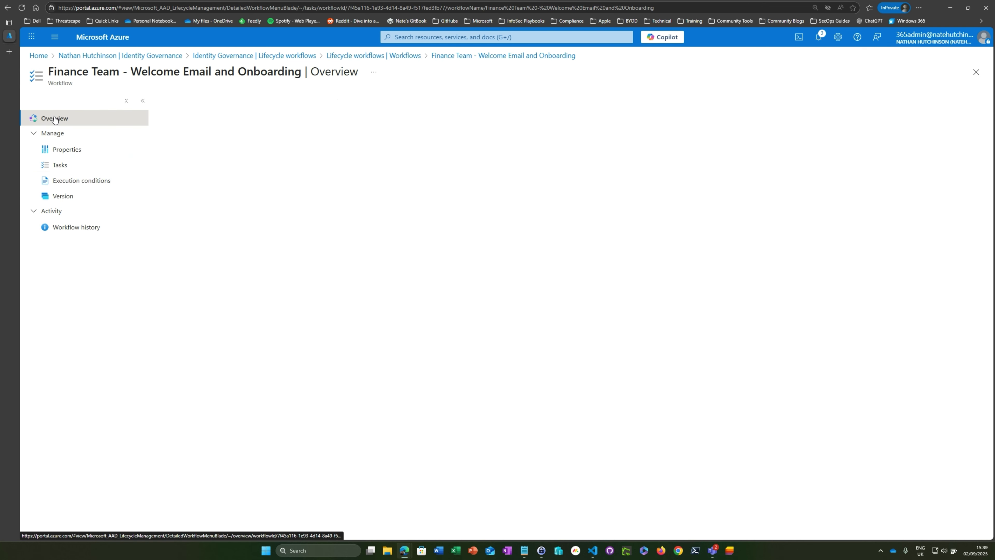
left_click_drag(249, 298, 227, 302)
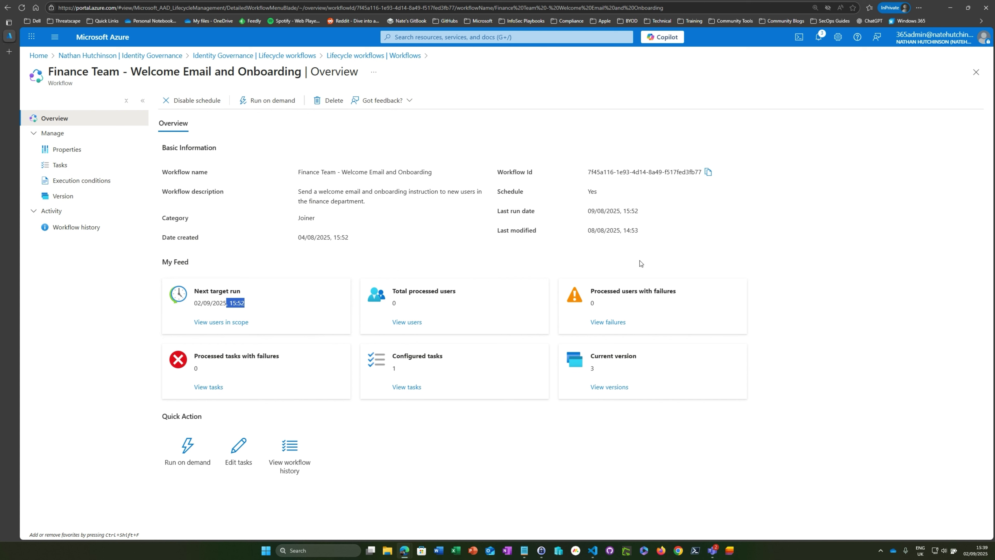